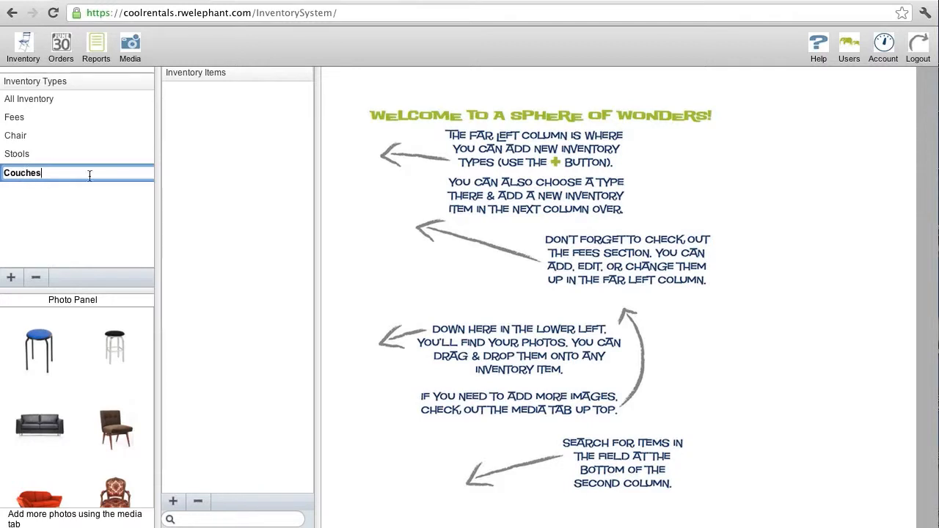
Finish adding the Couches inventory type and rename the Chair type to Chairs.
key(Return)
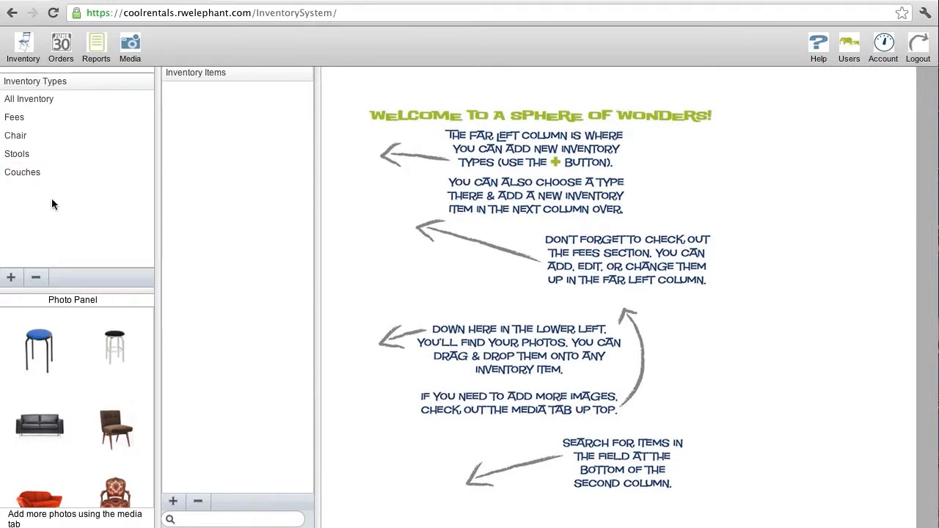
double_click(22, 135)
text(s)
key(Return)
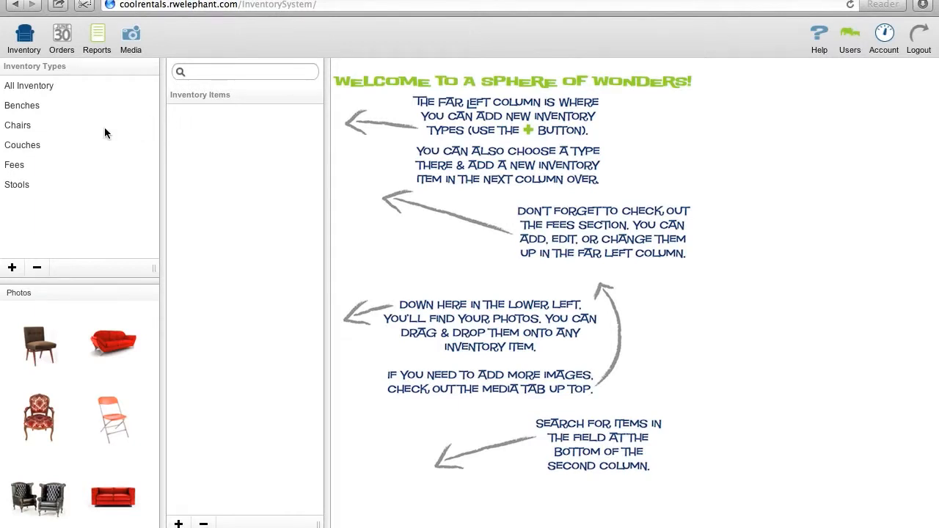
Create a new inventory item under the Chairs type and open its details for editing.
click(73, 123)
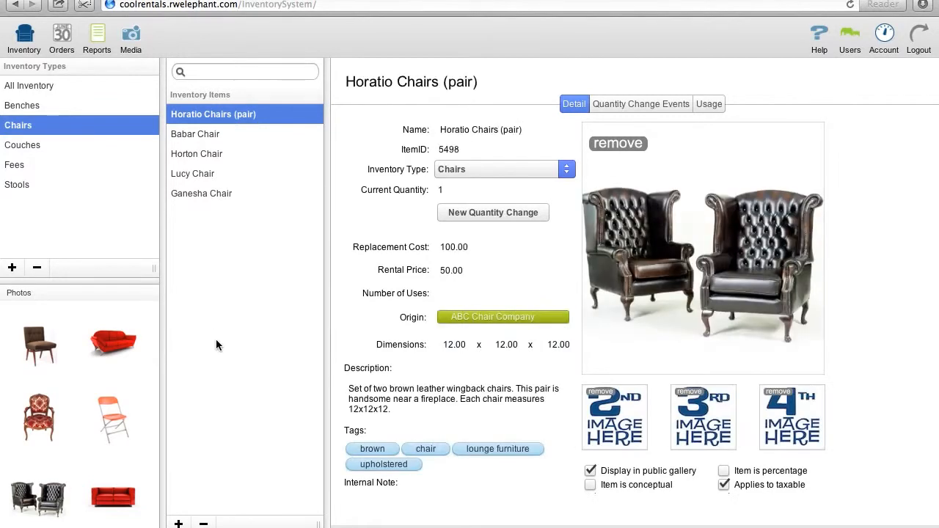
click(176, 523)
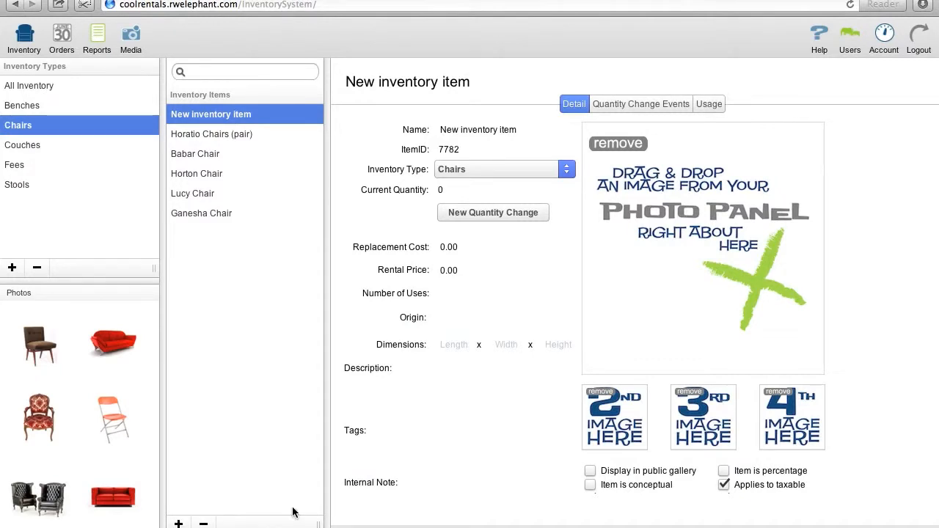
scroll(433, 469, down, 1)
scroll(432, 469, down, 3)
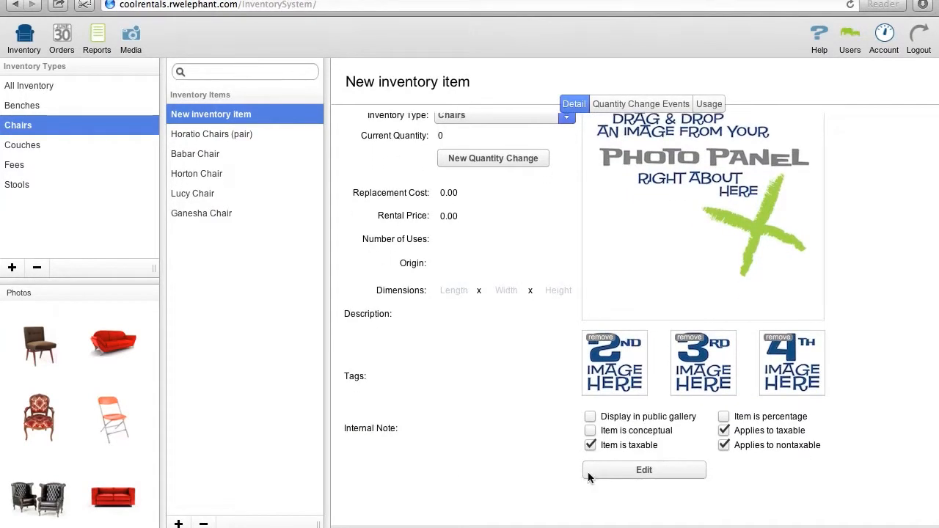
click(587, 472)
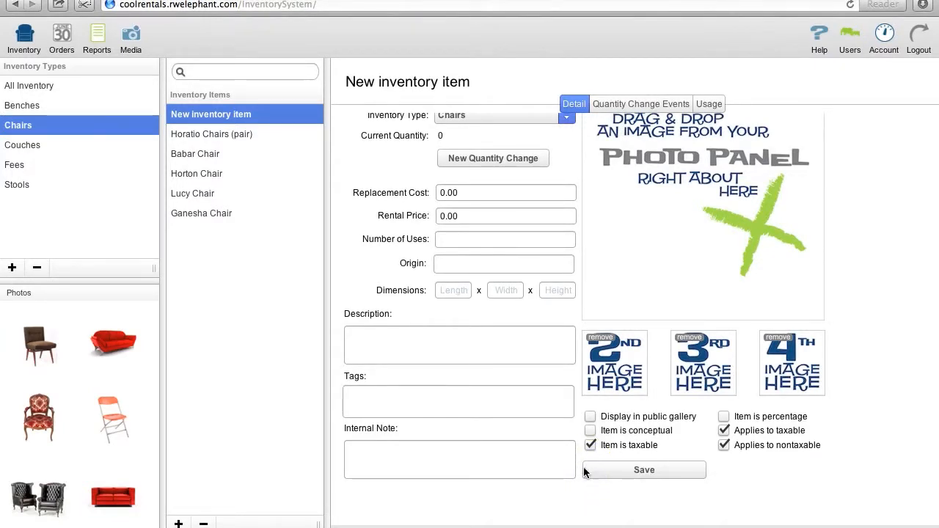
Assign the full striped beach chair photo as the item's main image and its two close-up photos as the second and third images.
scroll(510, 413, up, 2)
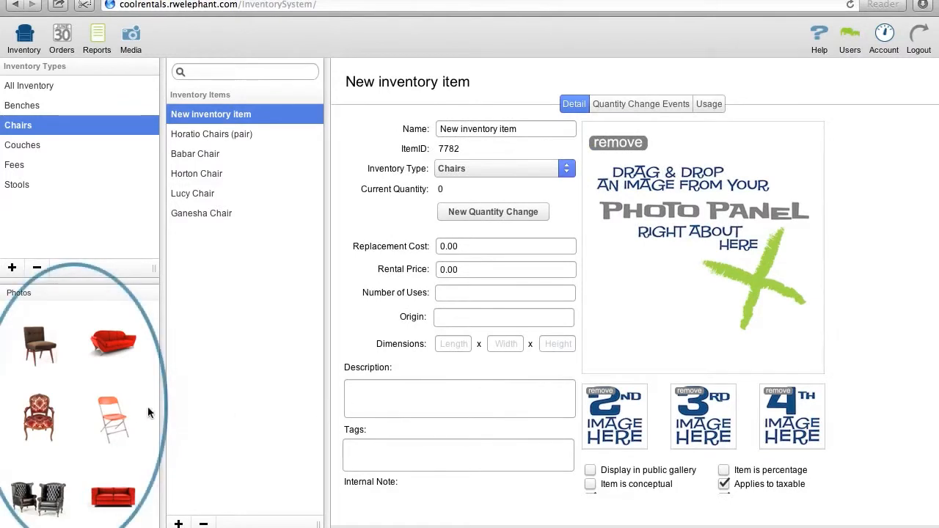
scroll(86, 422, down, 2)
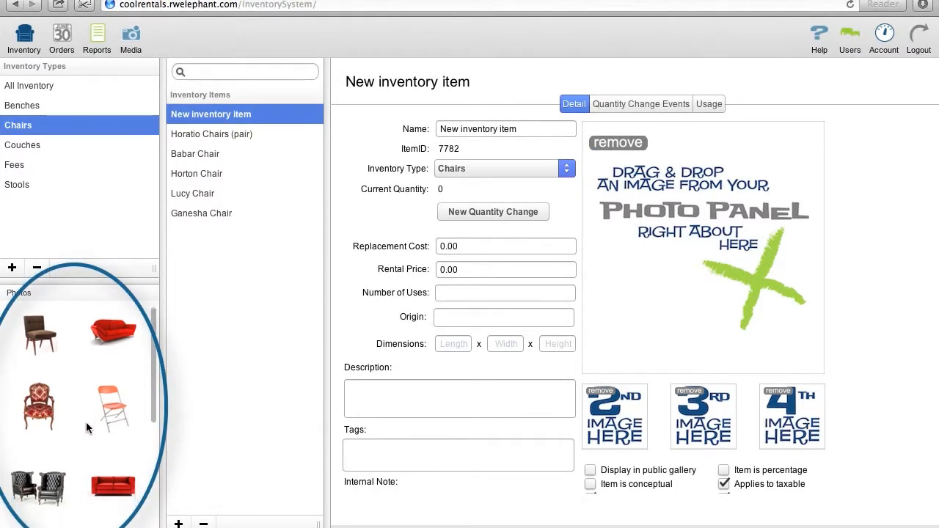
scroll(86, 423, down, 4)
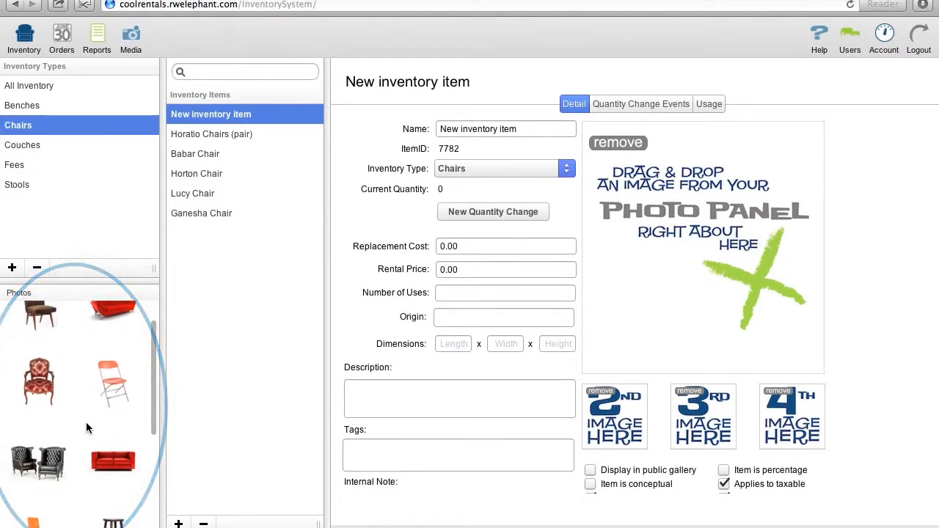
scroll(86, 422, down, 10)
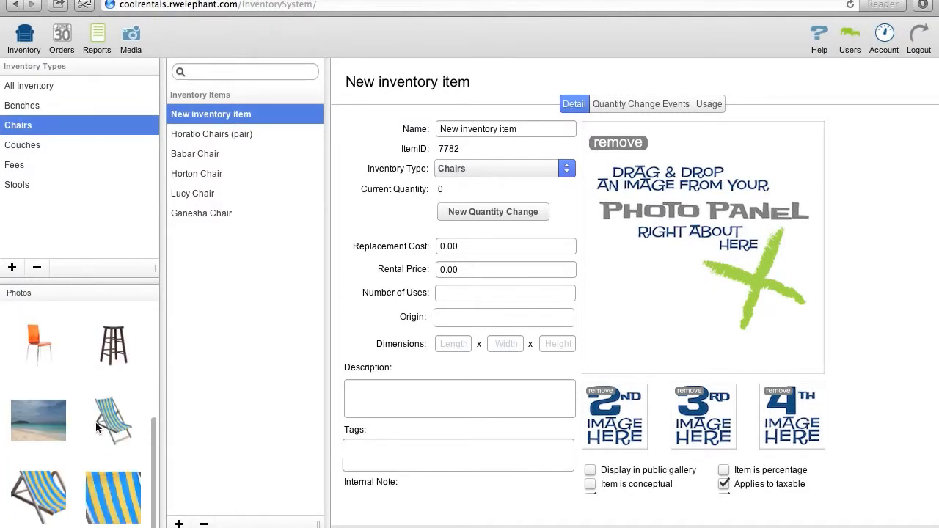
drag(121, 420, 669, 281)
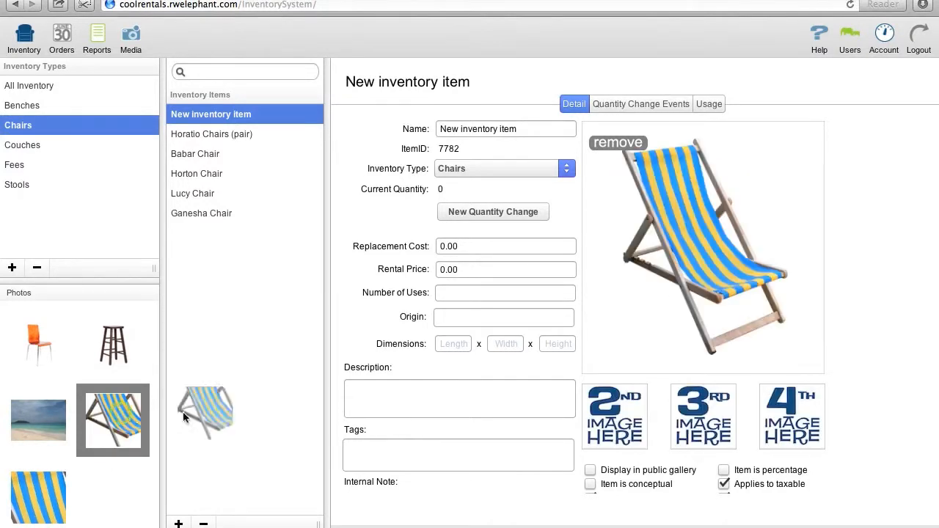
drag(107, 485, 689, 405)
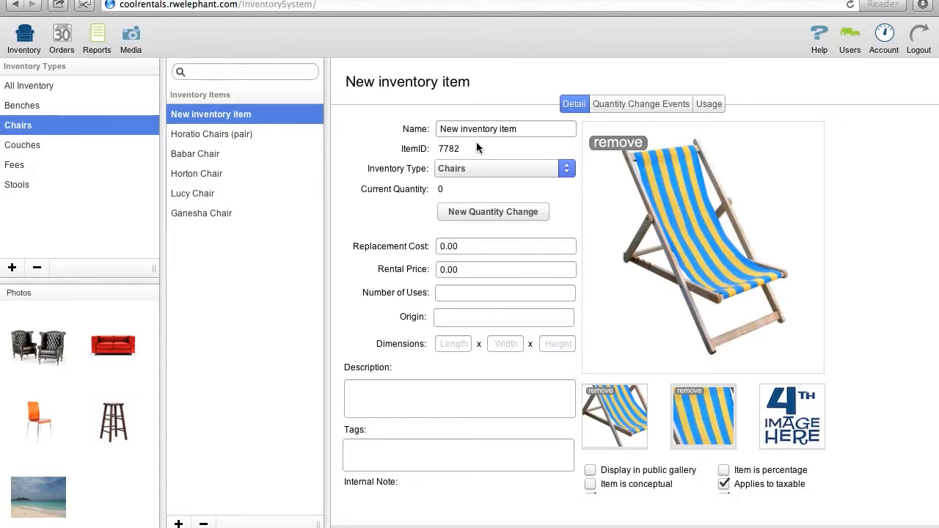
Name the new inventory item Dumbo Beach Chair.
double_click(474, 130)
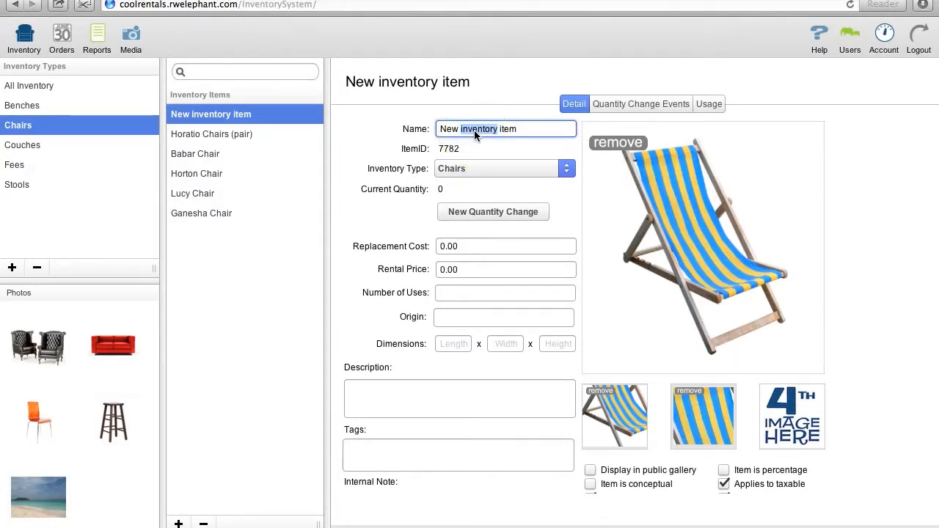
triple_click(474, 130)
text(Dumbo Beach Chair)
key(Return)
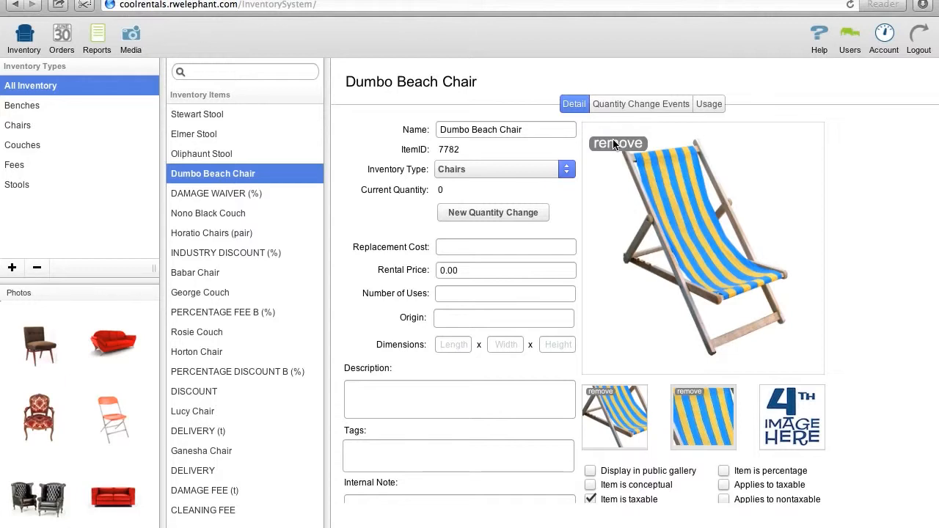
Record a quantity change event for Dumbo Beach Chair dated 01-01-2013 with quantity 50 and cost 10 per piece.
click(507, 211)
click(286, 296)
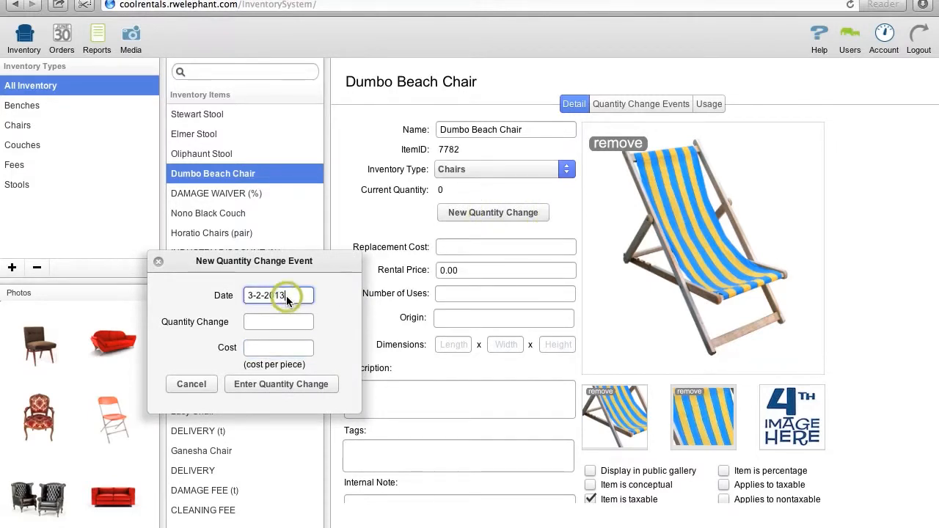
triple_click(286, 296)
key(BackSpace)
text(01-01-2013)
key(Tab)
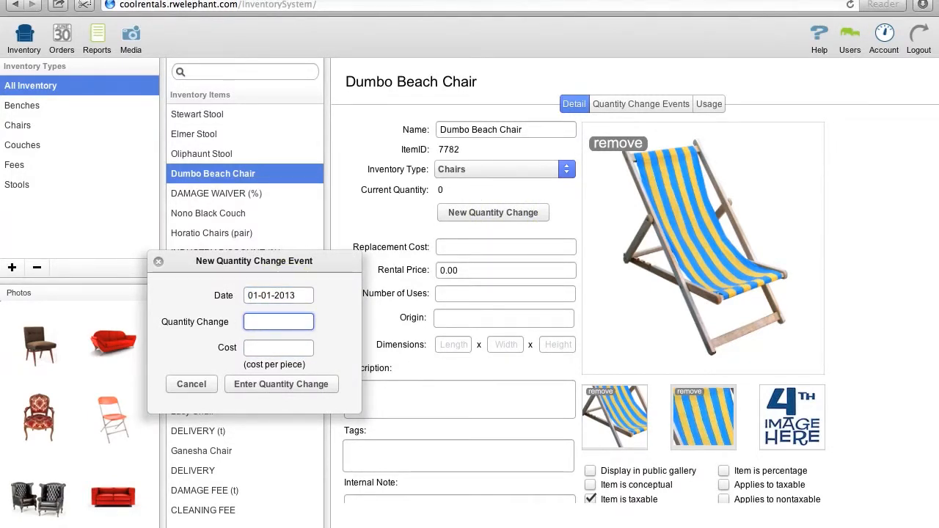
text(50)
key(Tab)
text(10)
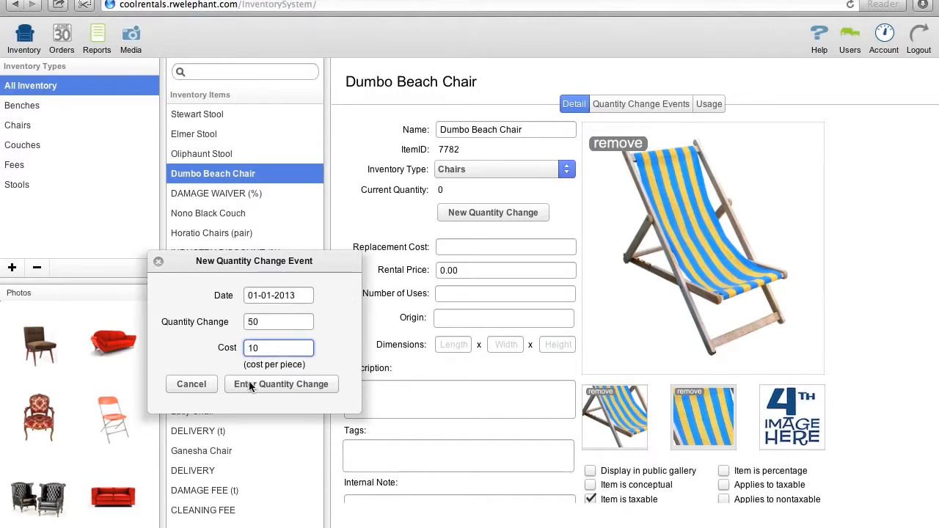
click(250, 385)
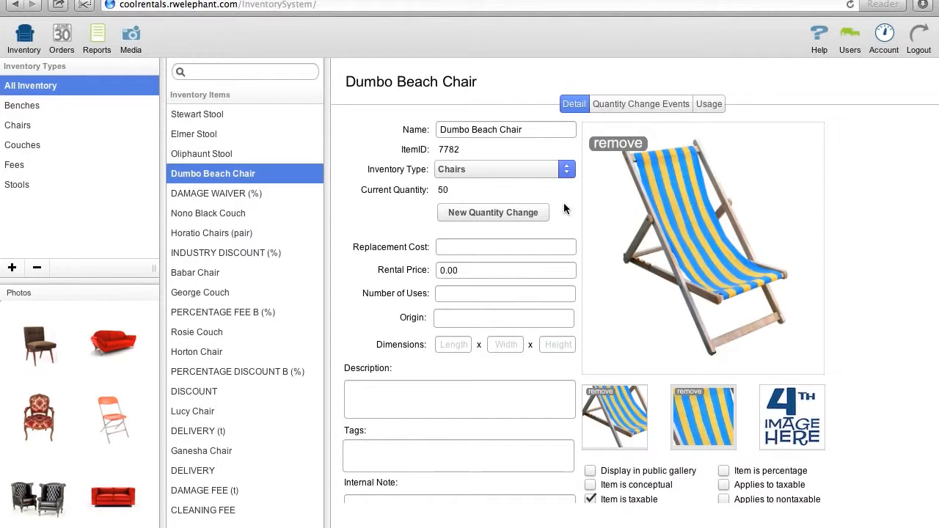
Change the quantity of the chair's 01-01-2013 quantity change event to 40.
click(624, 104)
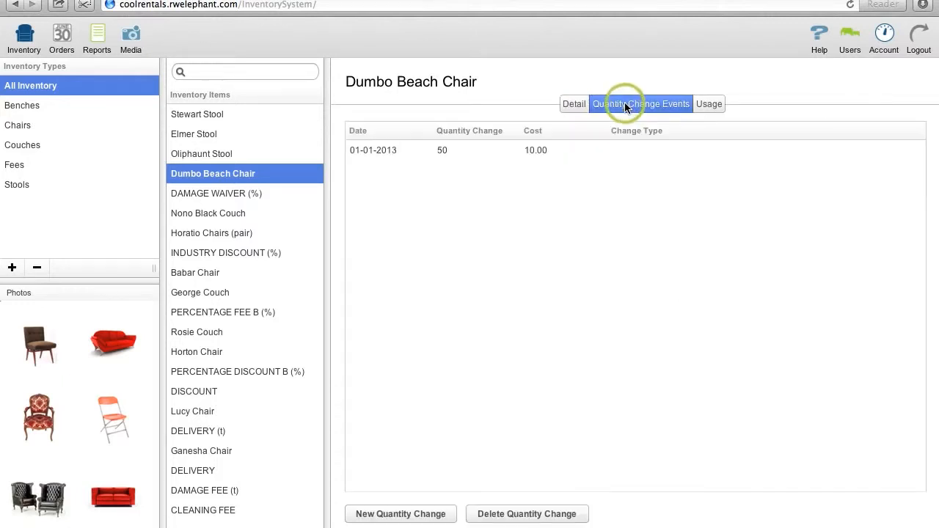
click(502, 154)
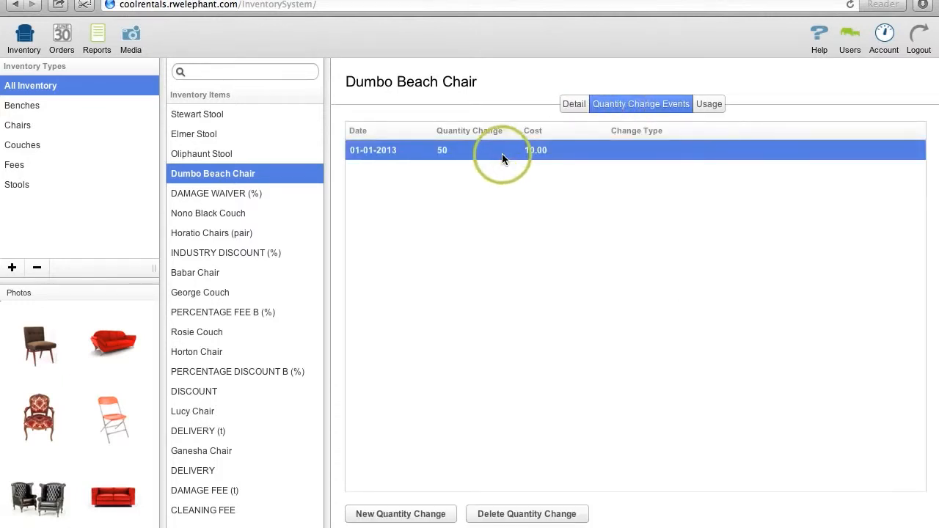
double_click(446, 151)
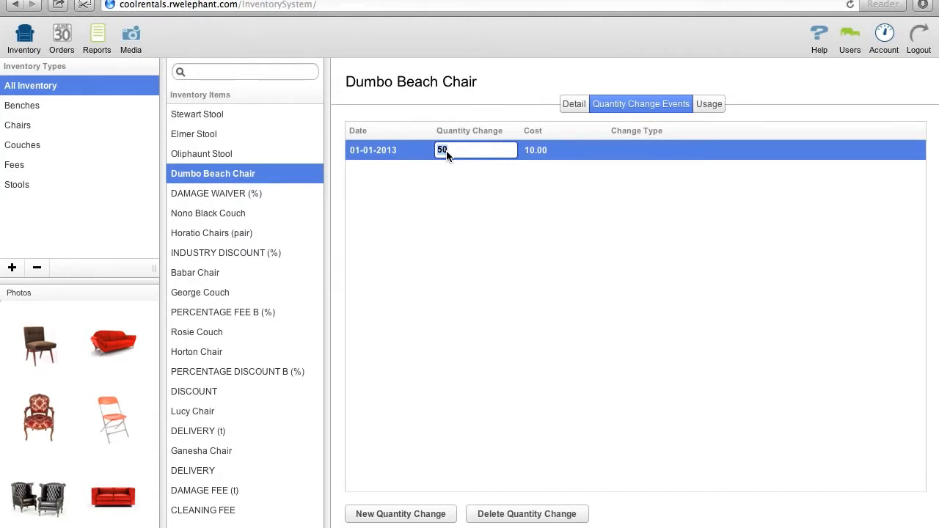
text(40)
key(Return)
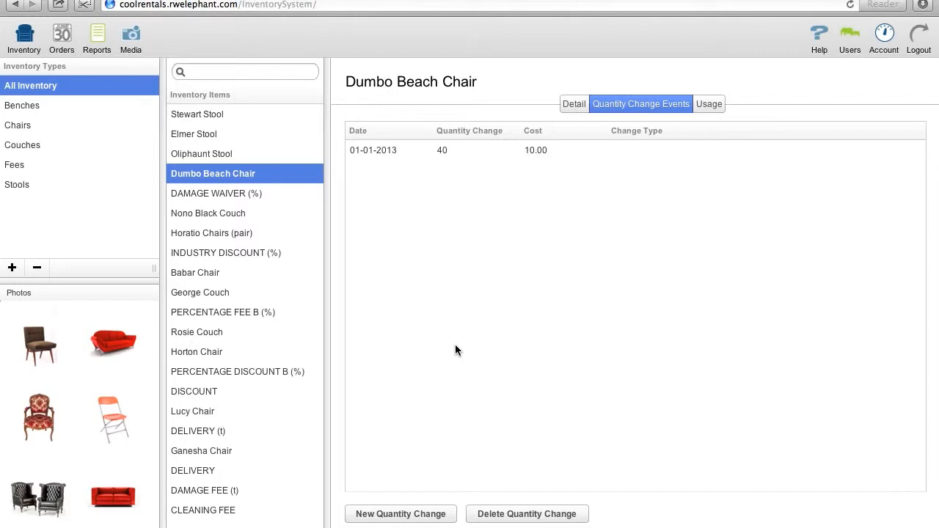
Set the chair's replacement cost to 12, rental price to 3 and number of uses to 10 in its details.
click(567, 106)
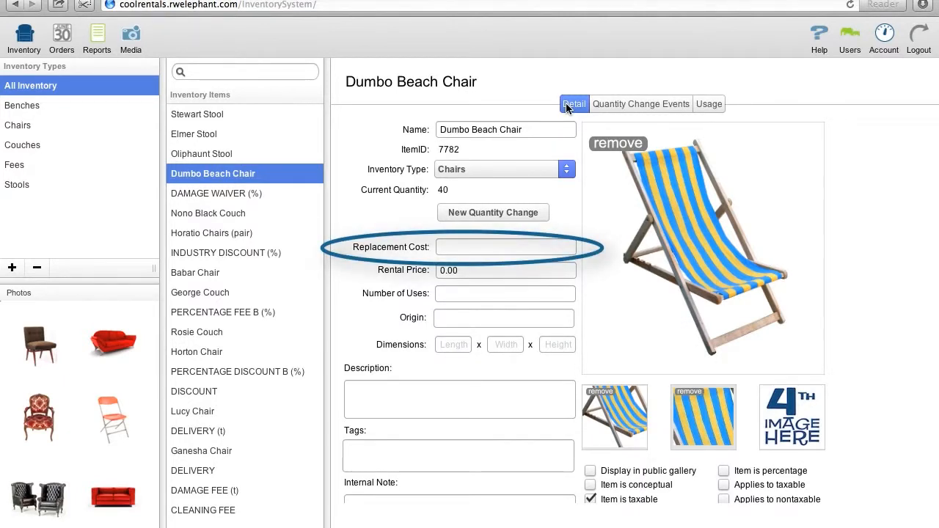
click(476, 247)
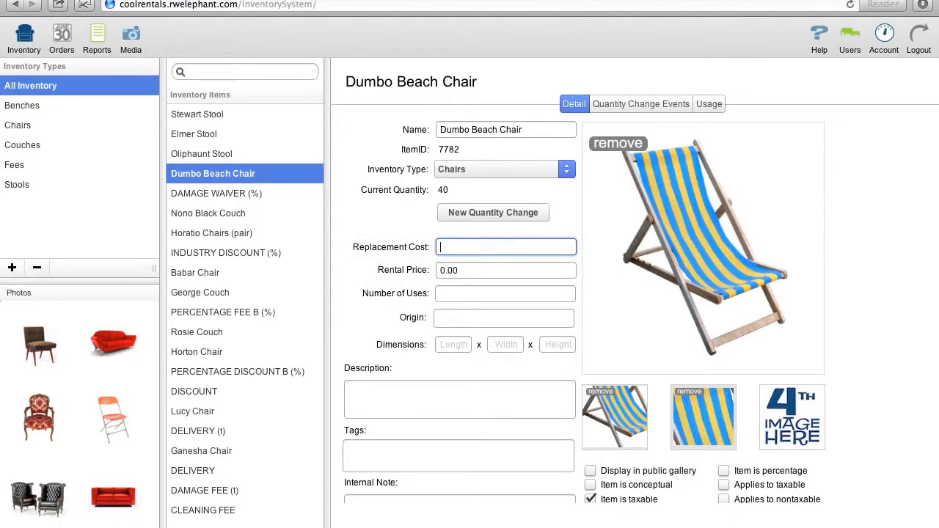
text(12)
key(Tab)
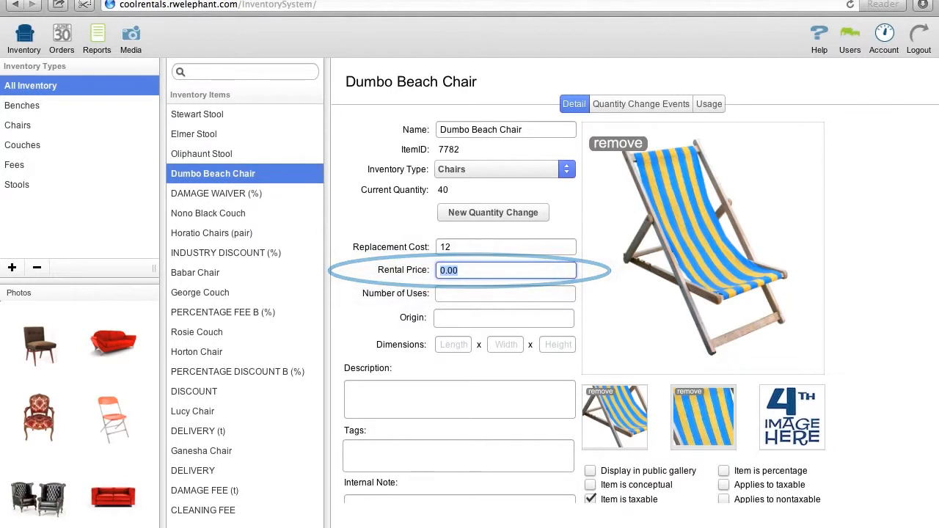
text(3)
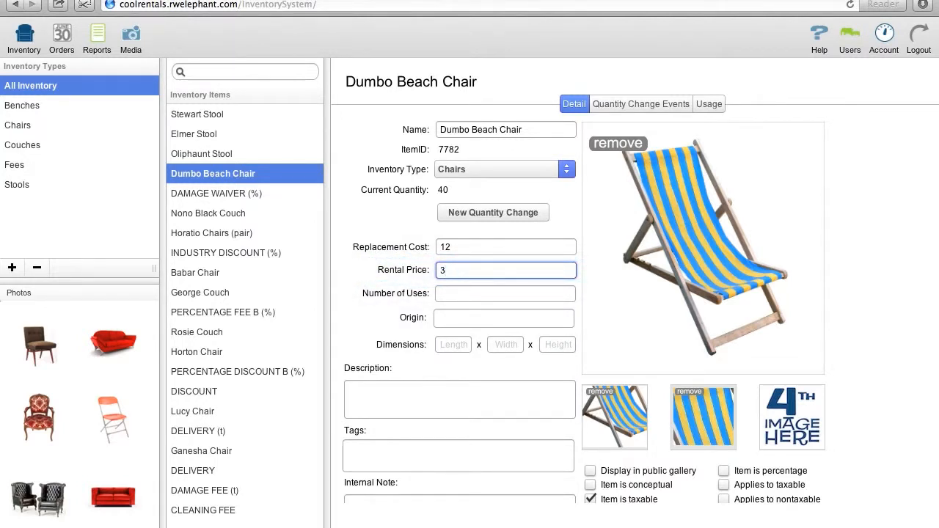
key(Tab)
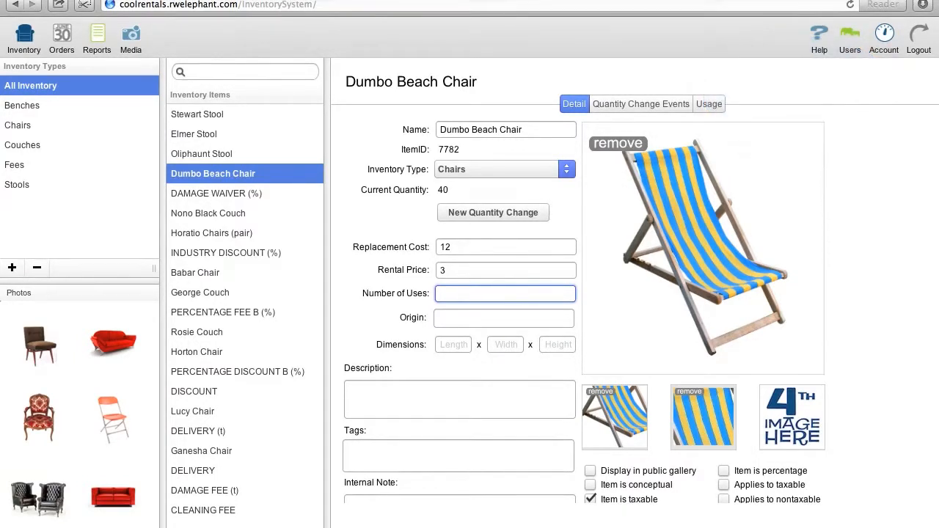
text(10)
Set the chair's origin to ABC Chair Company and its dimensions to 30 x 30 x 40.
key(Tab)
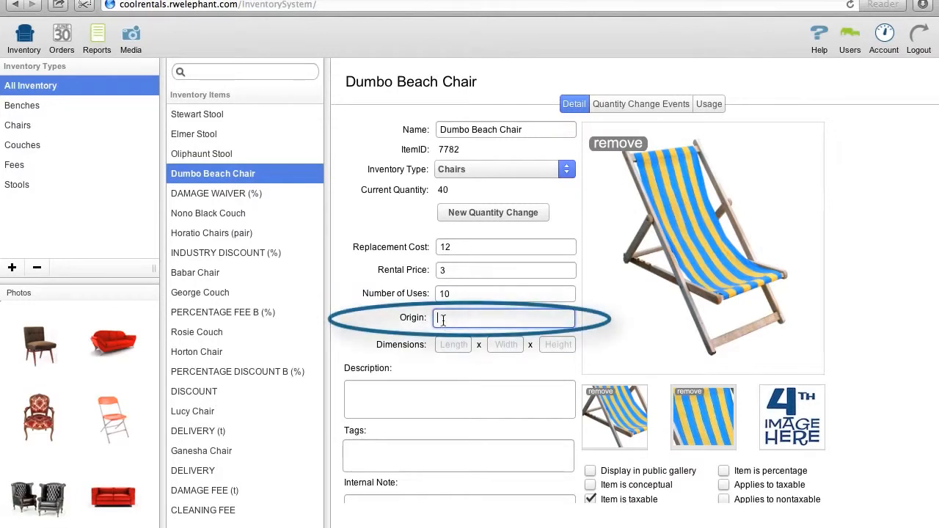
text(ABC)
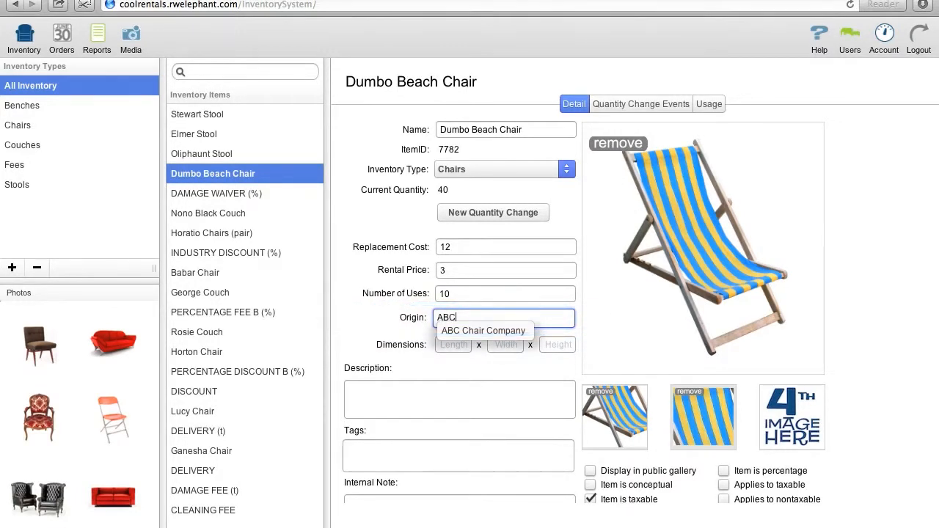
click(482, 330)
click(454, 350)
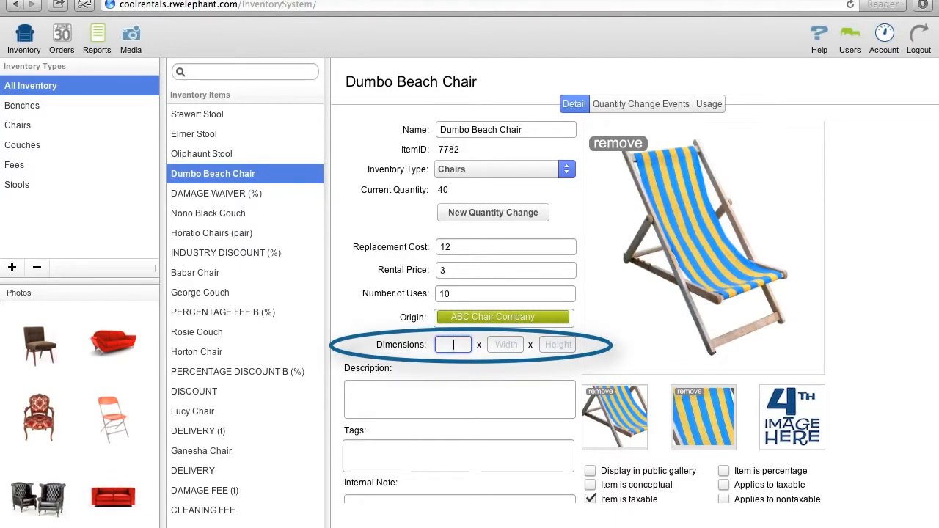
text(30)
key(Tab)
text(0)
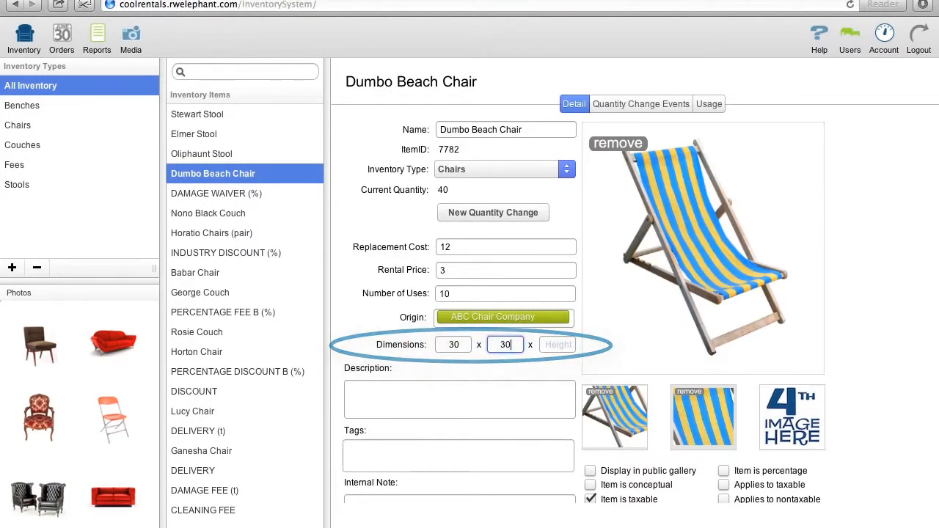
key(Tab)
text(40)
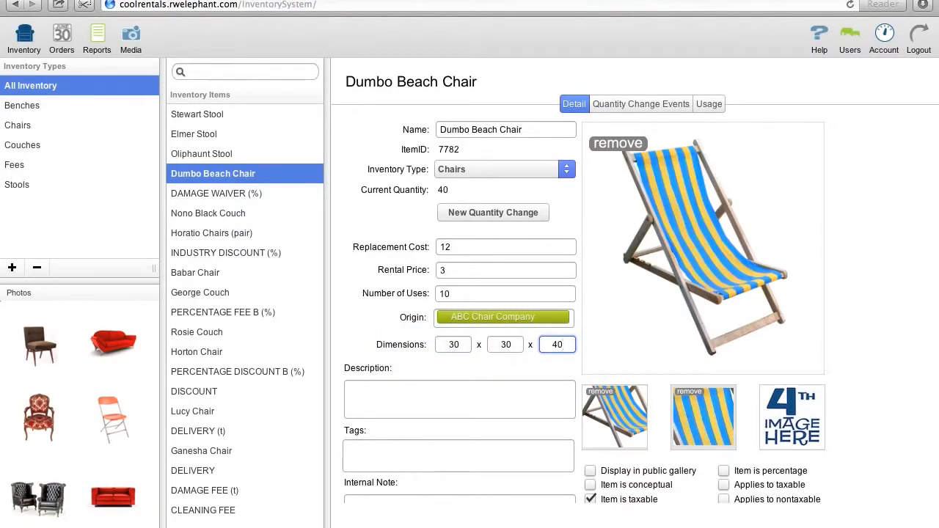
Enter the description "Canvas beach chair perfect for a day in the sand. This rental chair has yellow and blue stripes and a sling back for comfy lounging.".
key(Tab)
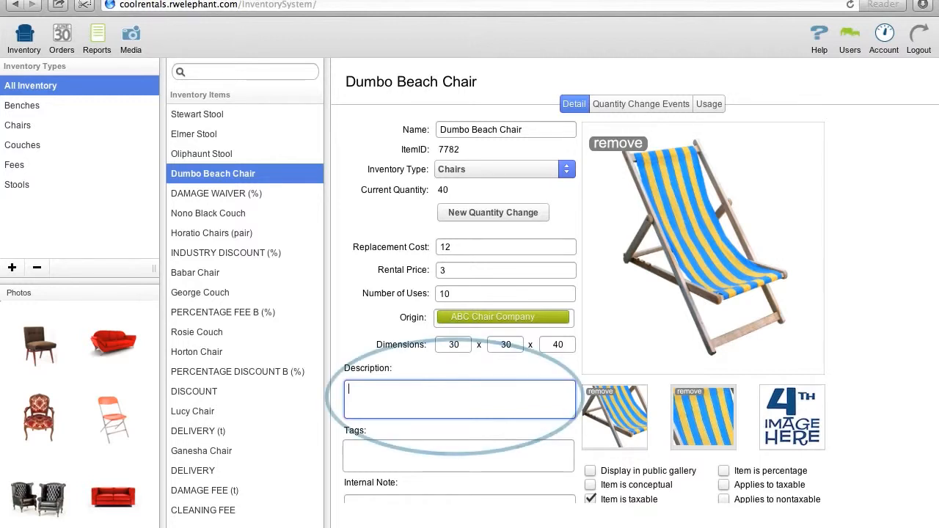
text(Canvas)
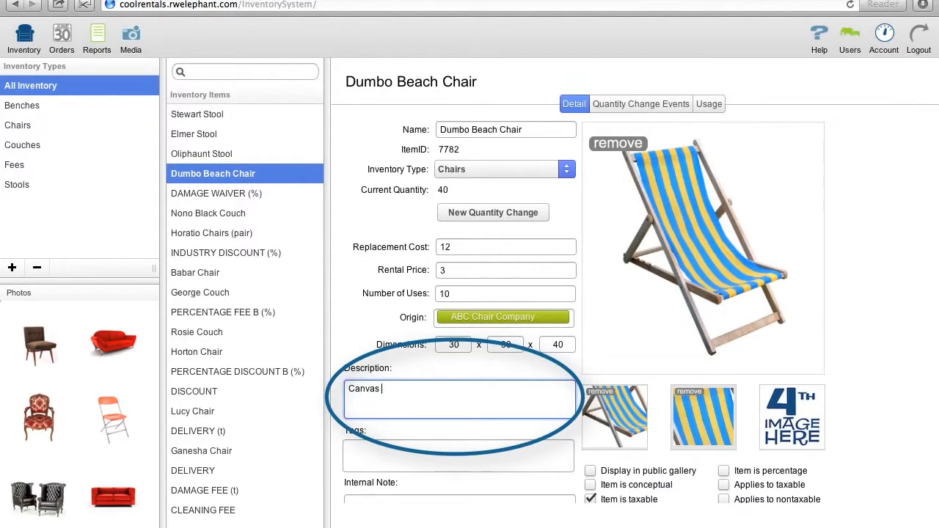
text( beach chai)
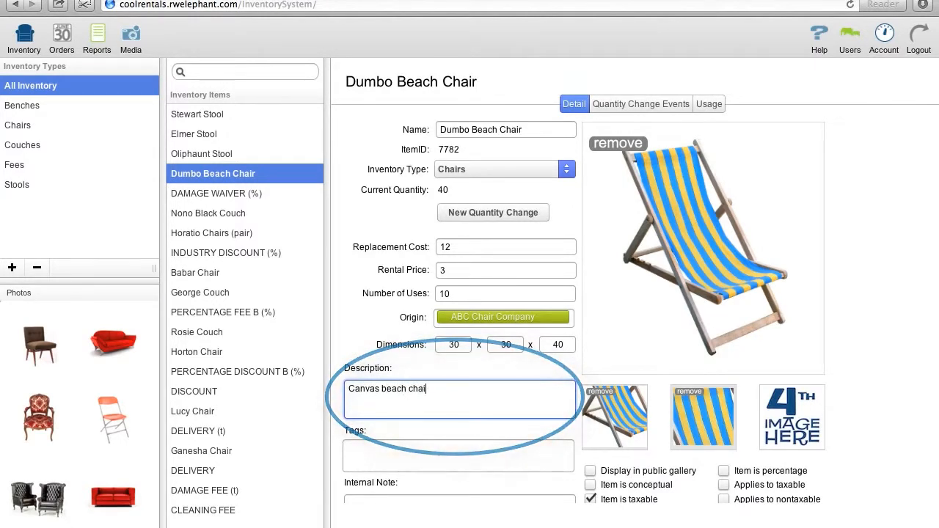
text(r perfect fo)
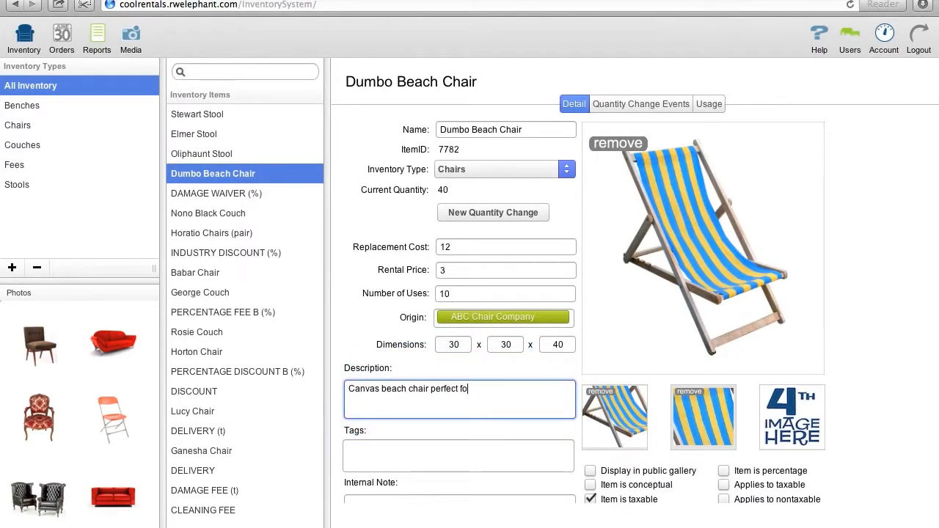
text(r a day in the sand. This rental chair has yellow and blue stripes and a sling ba)
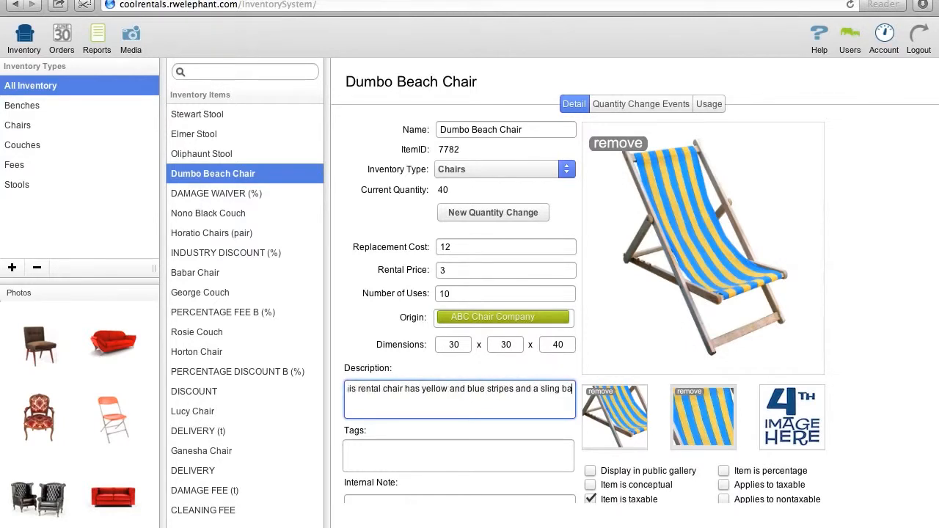
text(ck for com)
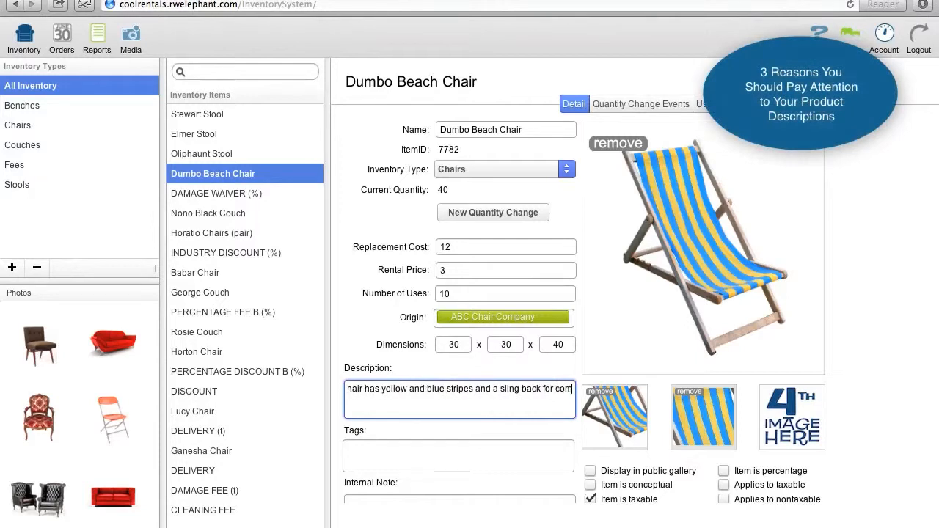
text(fy lounging)
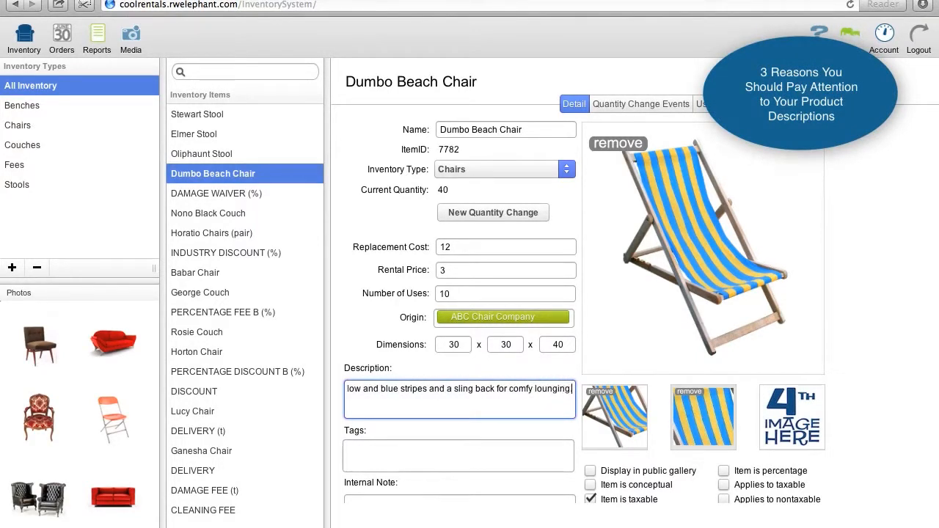
text(.)
Add the existing tags yellow, blue and striped to the Dumbo Beach Chair.
key(Tab)
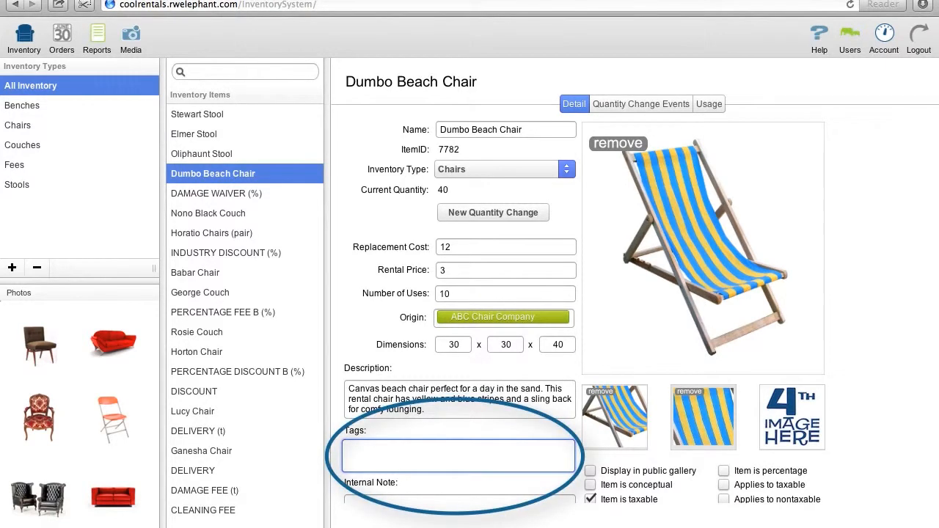
text(yellow)
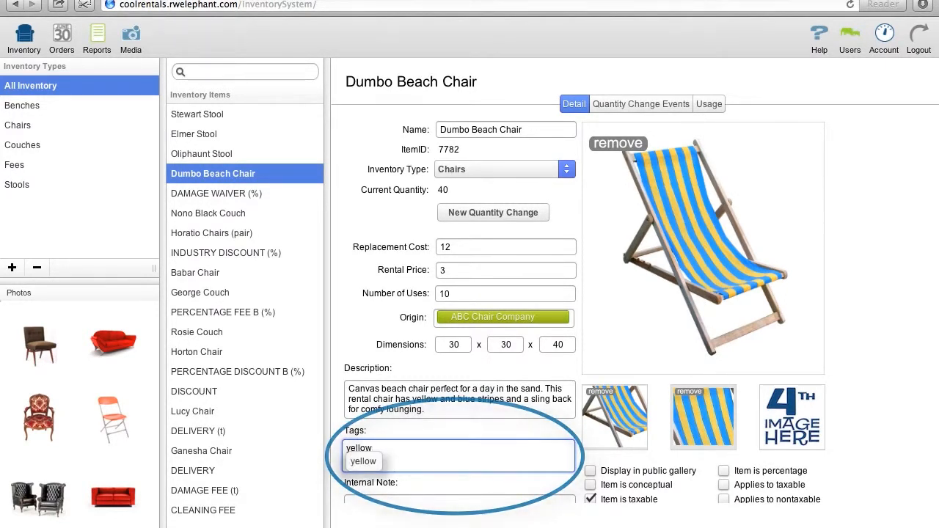
key(Down)
key(Return)
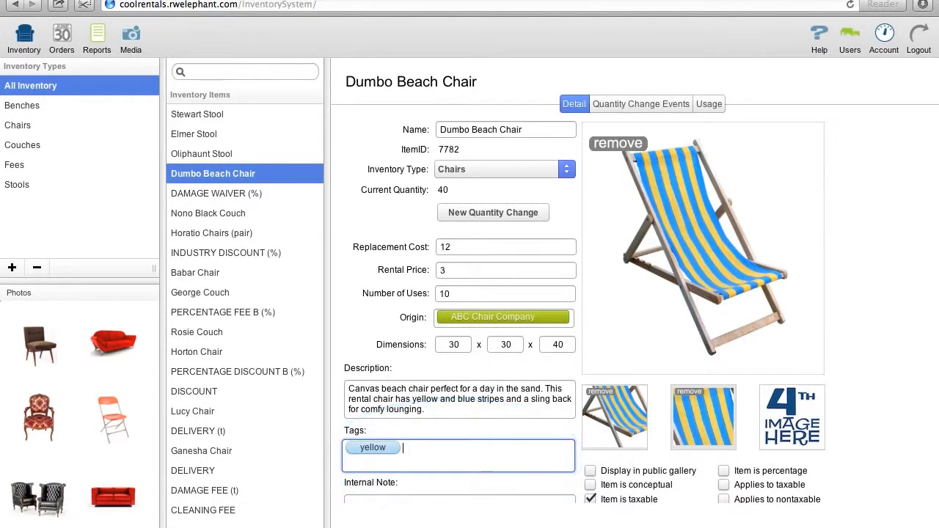
text(blue)
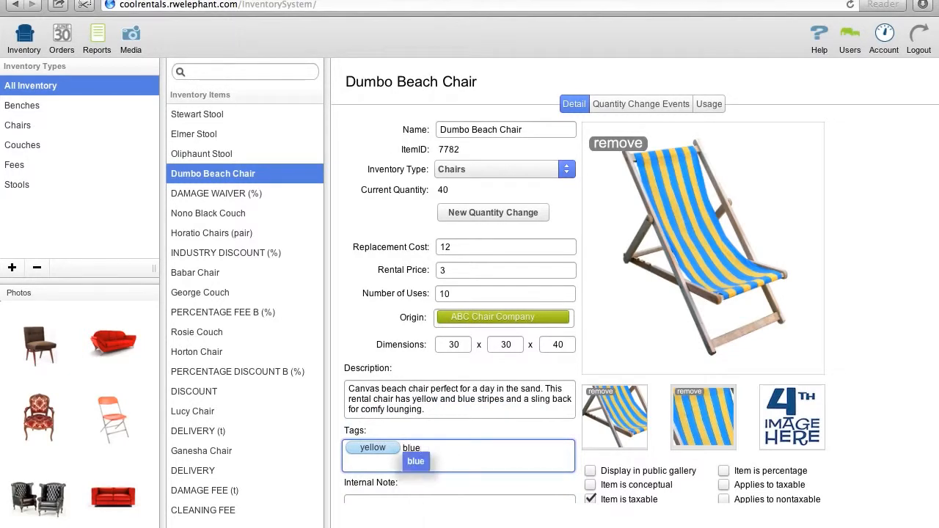
key(Return)
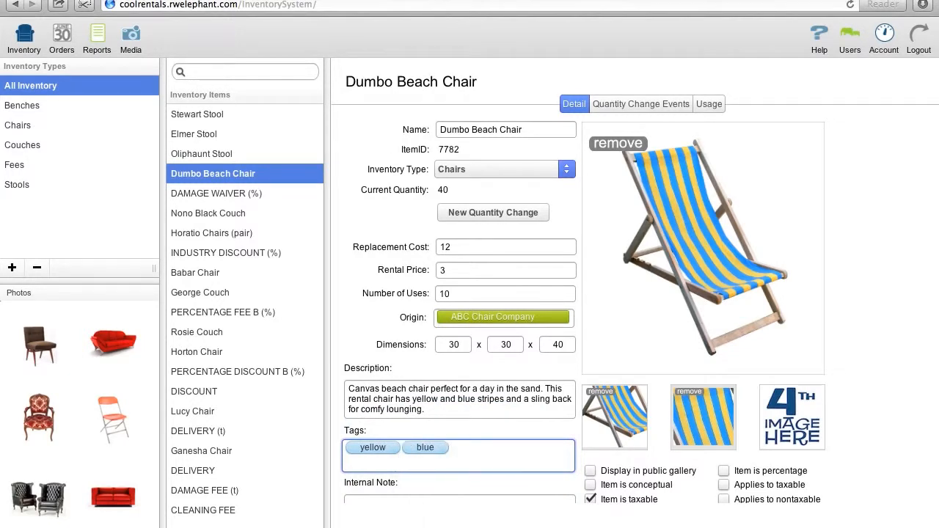
text(stripe)
key(Down)
key(Down)
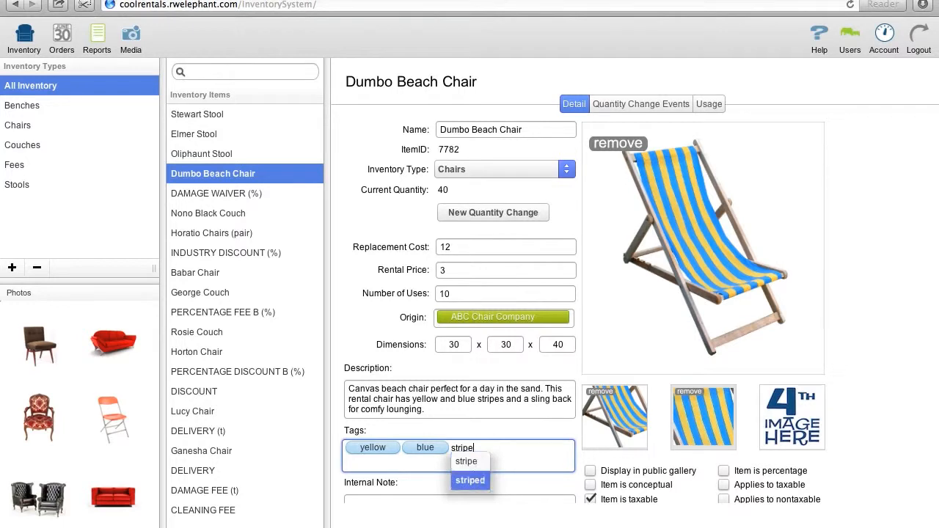
key(Return)
Add the further tags chair, wood, sand, comfy and casual to the beach chair.
text(chair)
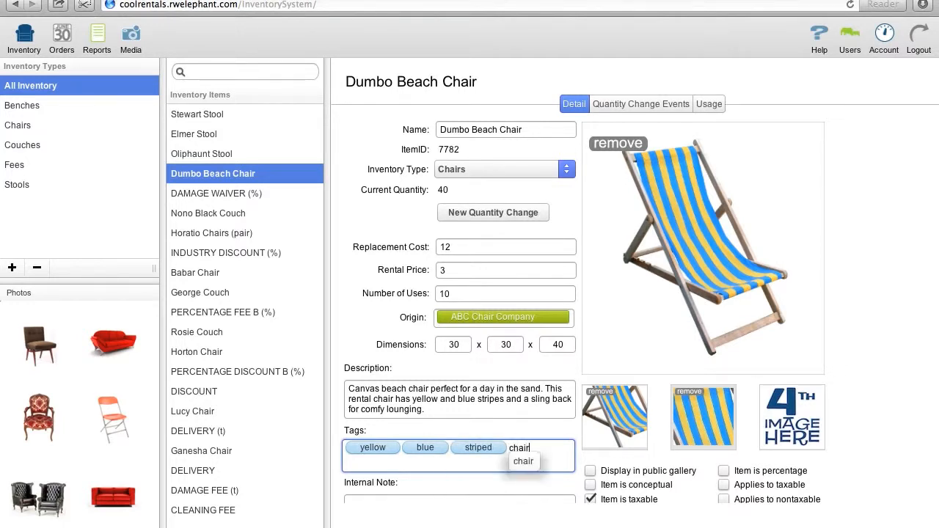
key(Down)
key(Return)
text(wood)
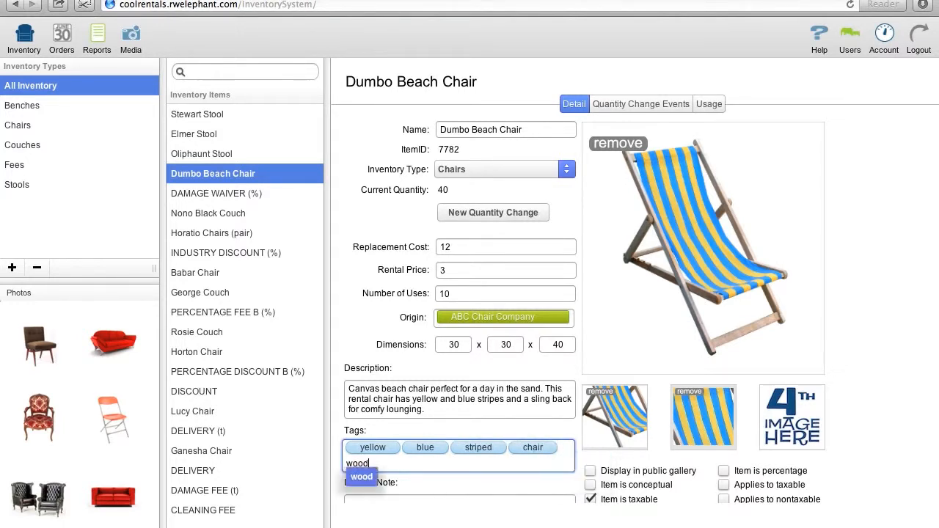
key(Return)
text(sand)
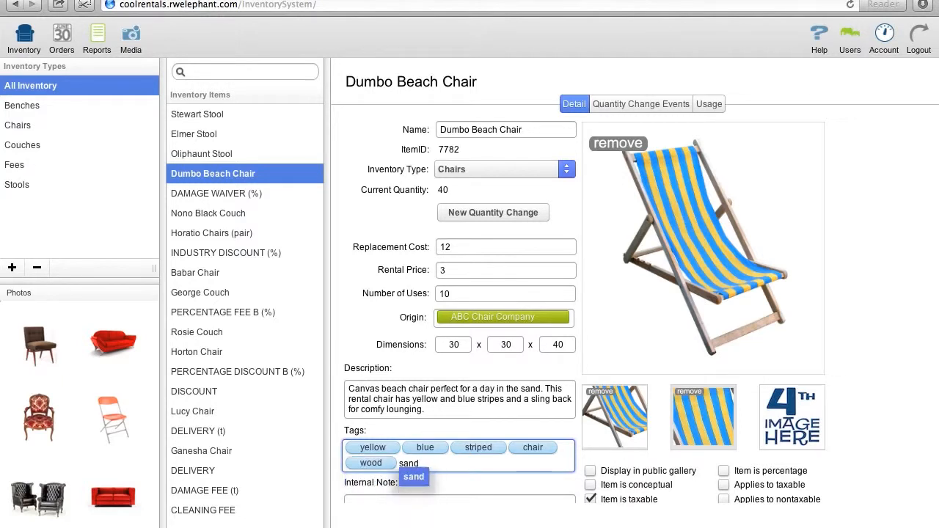
key(Return)
text(comfy)
key(Return)
text(casual)
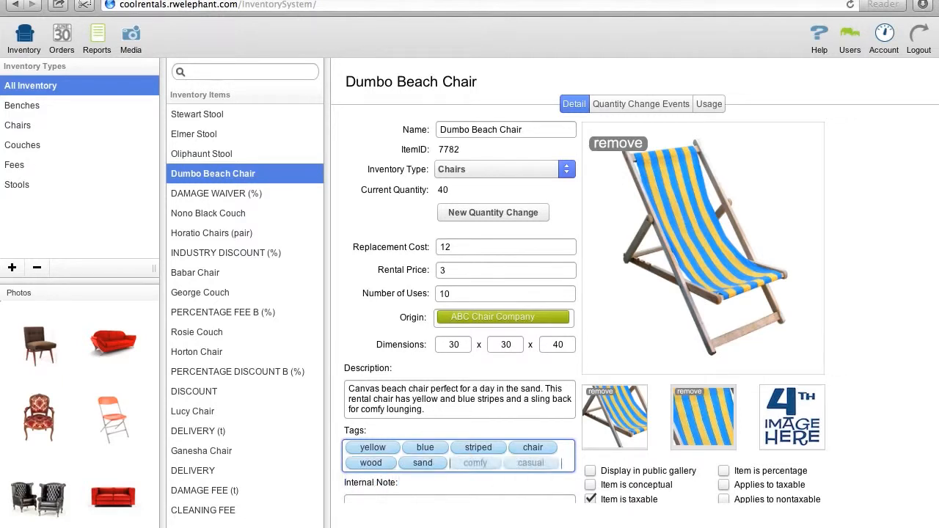
key(Return)
Add the internal note "On shelf A22", enable display in the public gallery and save the chair's details.
click(496, 500)
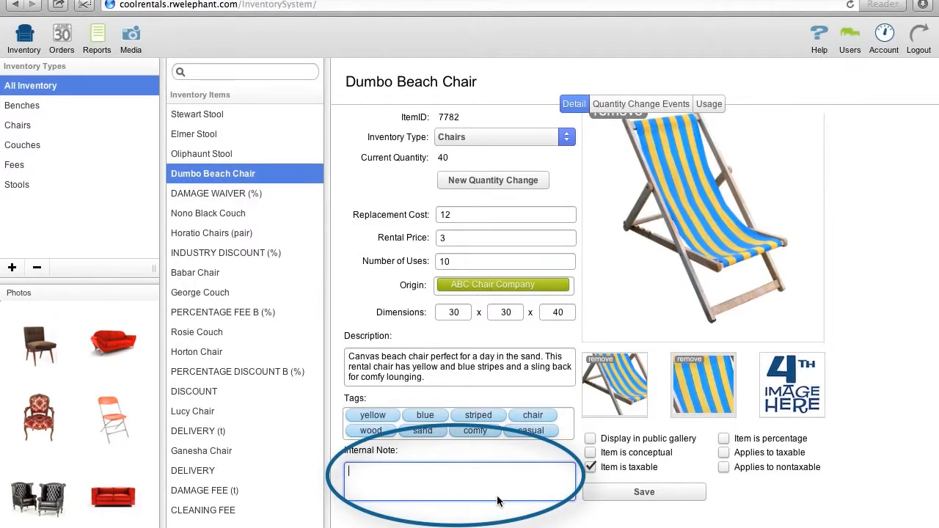
text(On)
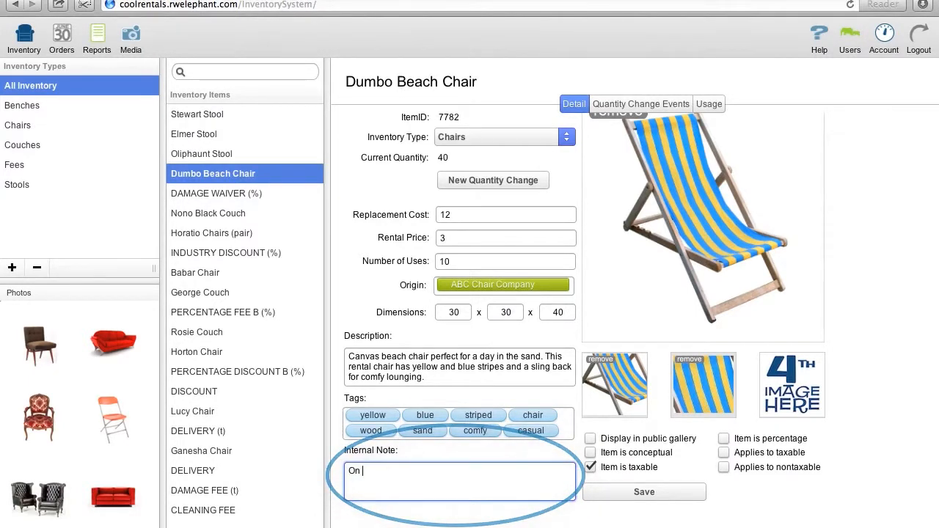
text( shelf A)
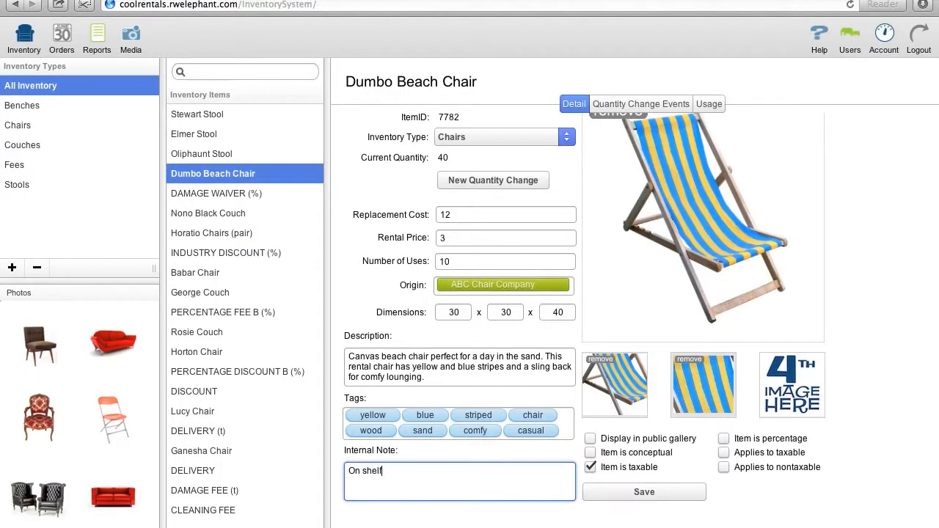
text(22)
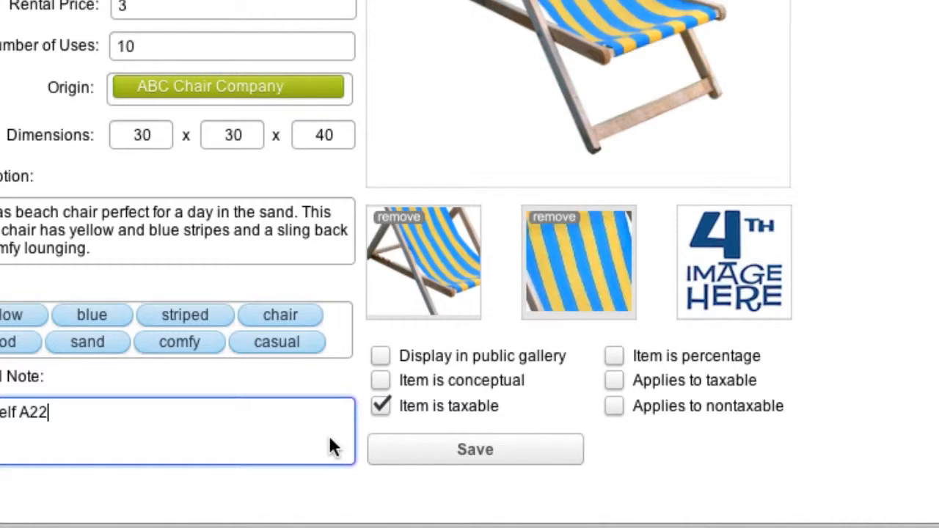
click(379, 356)
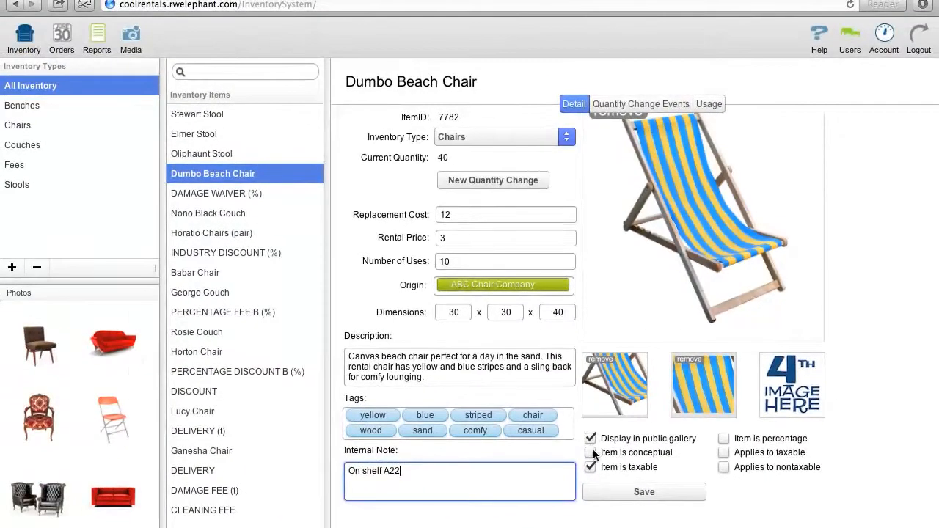
click(447, 441)
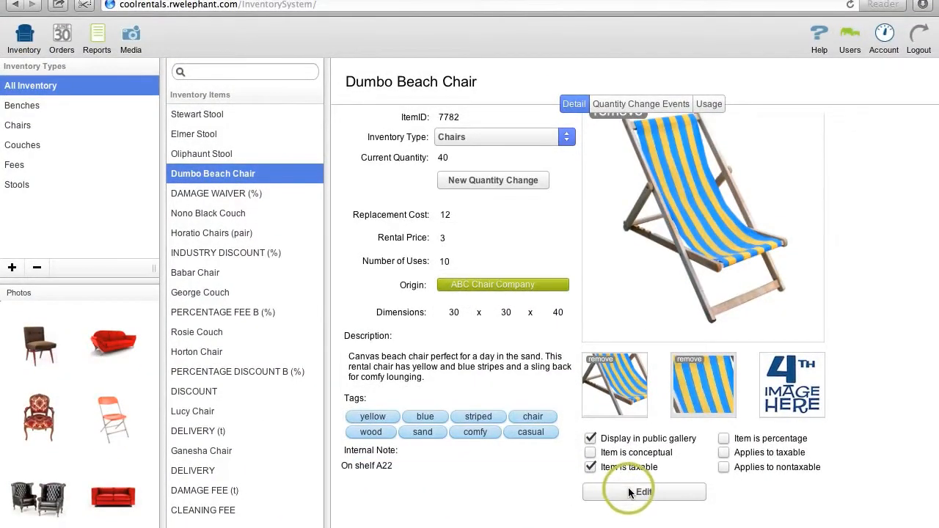